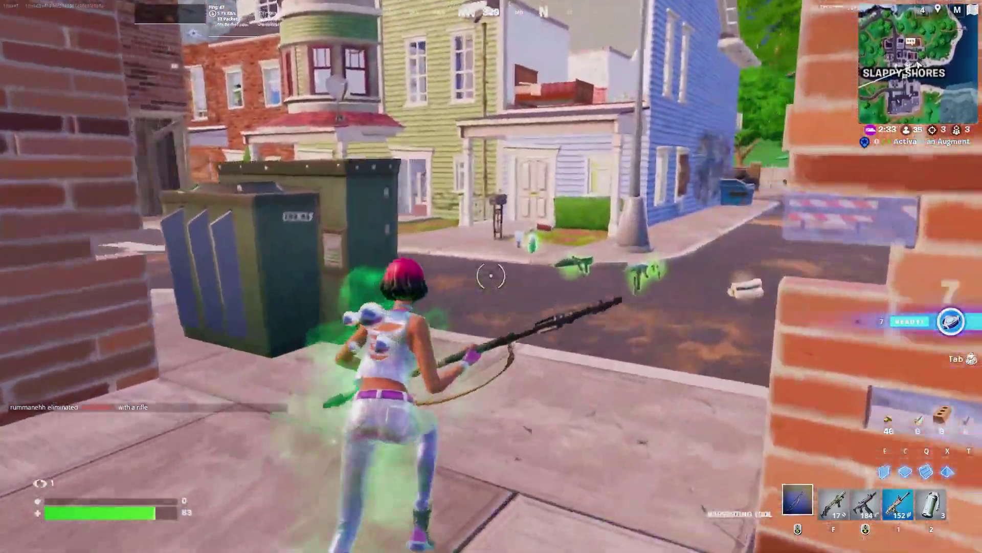
- Equip the Twin Mag SMG, then swap to the slot 2 item while running
key("alt")
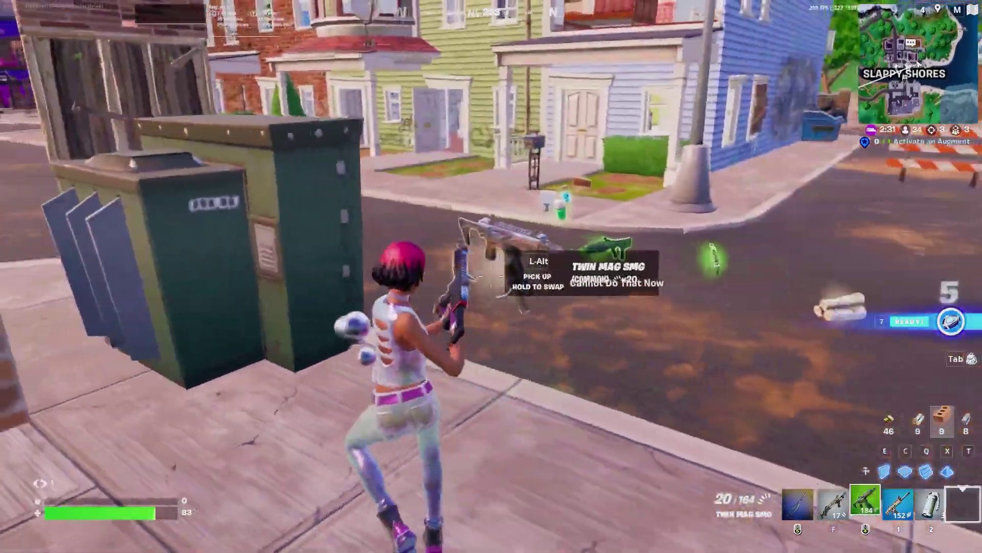
key("alt")
key("2")
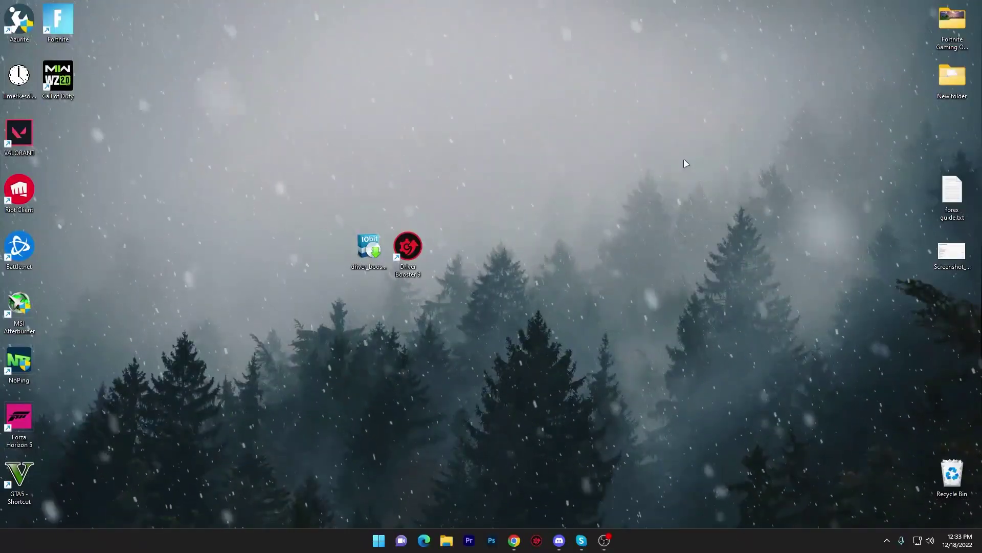
- Move the Driver Booster 9 shortcut right on the desktop and bring the UPTO Packs site forward
mouse_move(407, 248)
left_mouse_down()
mouse_move(615, 163)
mouse_move(505, 275)
left_mouse_up()
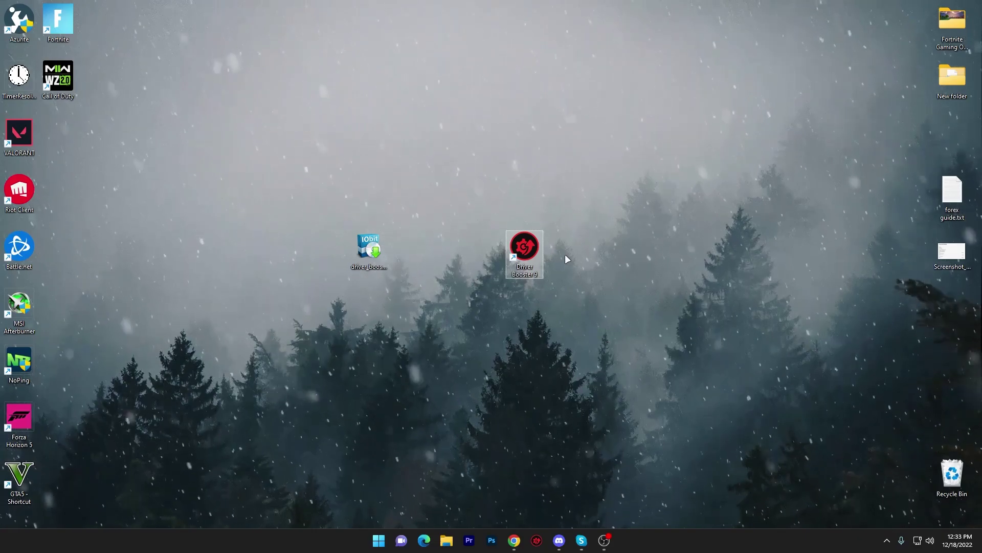
left_click(651, 246)
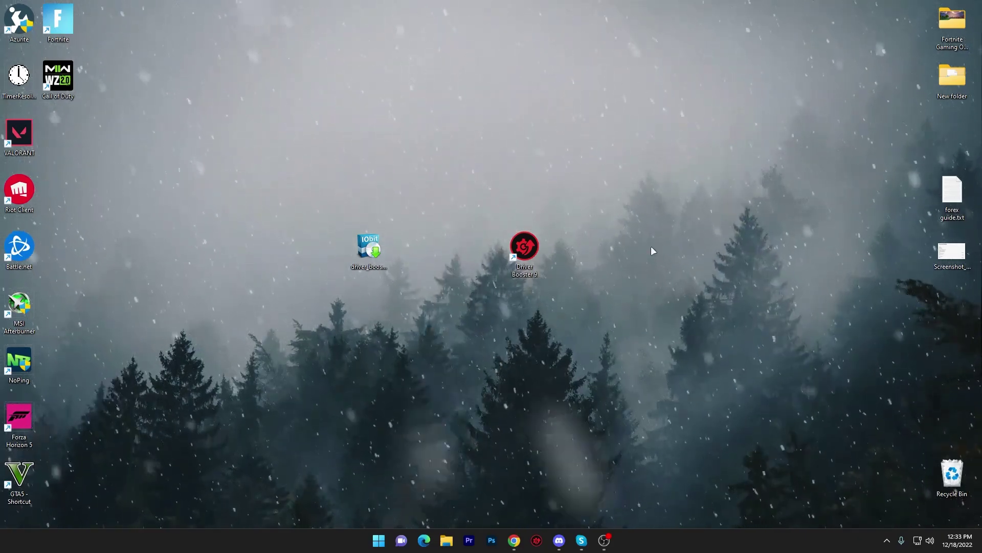
left_click(514, 539)
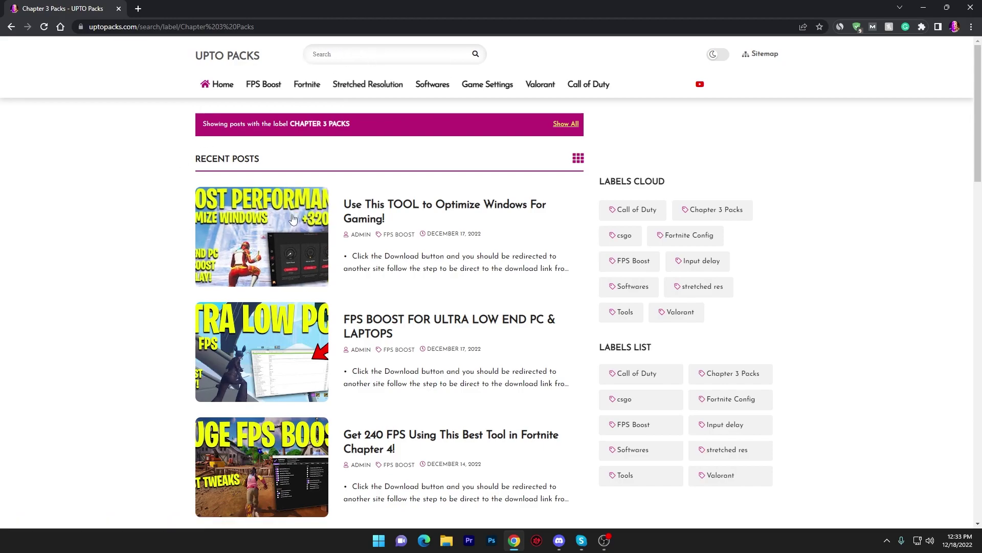
- Open the 'Use This TOOL to Optimize Windows For Gaming!' post
left_click(259, 237)
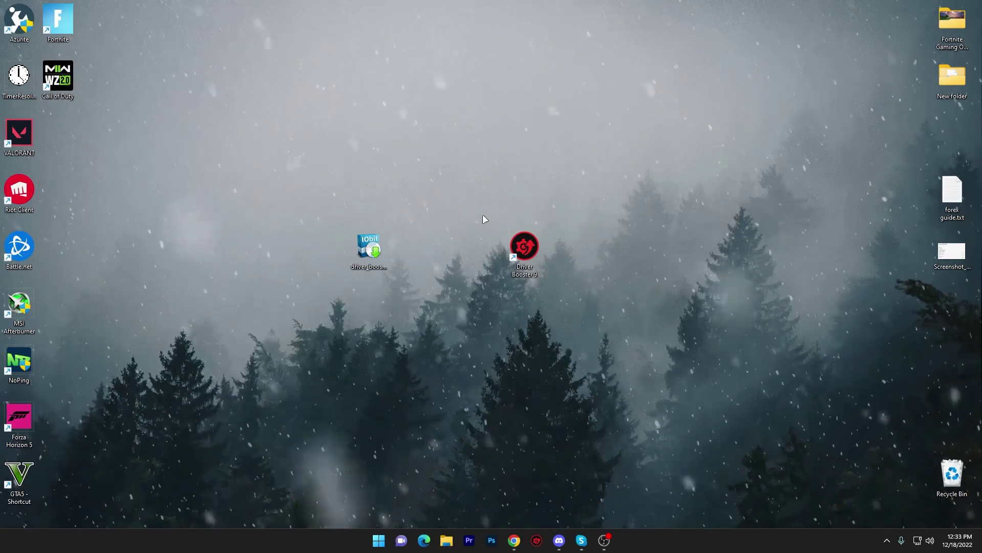
- Launch Driver Booster 9 from its desktop shortcut
double_click(375, 264)
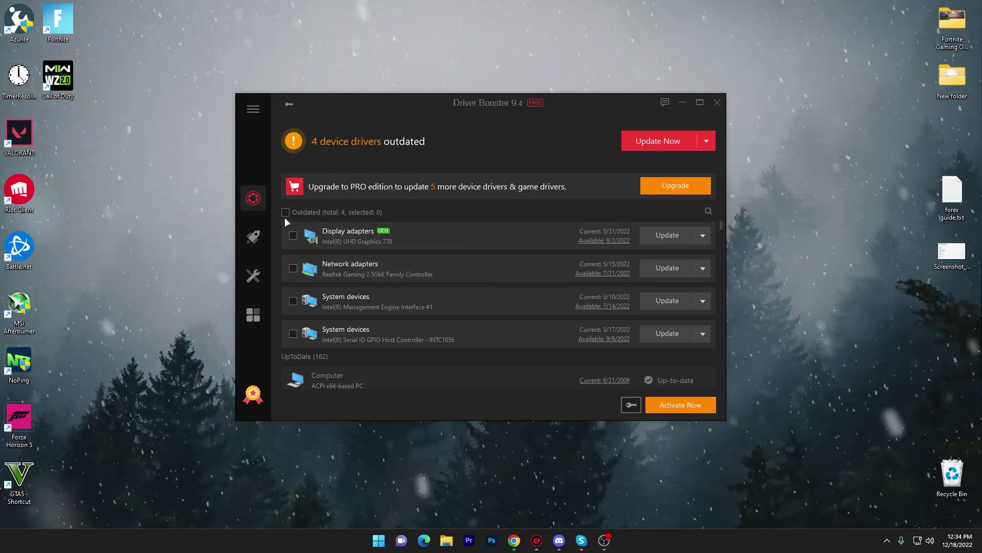
- Tick the Display adapters, Network adapters and both System devices drivers for update
left_click(293, 238)
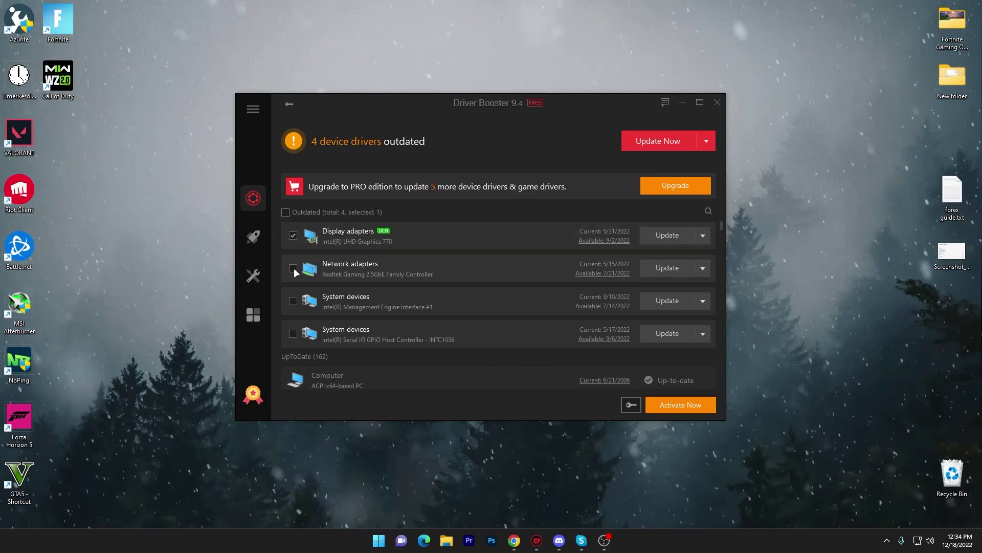
left_click(293, 268)
left_click(291, 299)
left_click(292, 334)
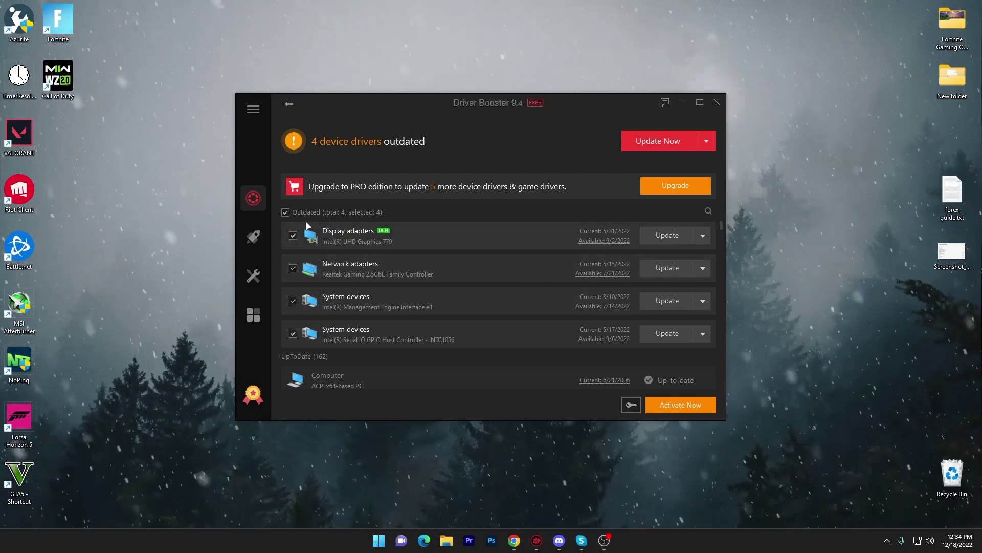
- Update the selected drivers now, accepting the installation notes and continuing with the free update
left_click(659, 140)
left_click(572, 319)
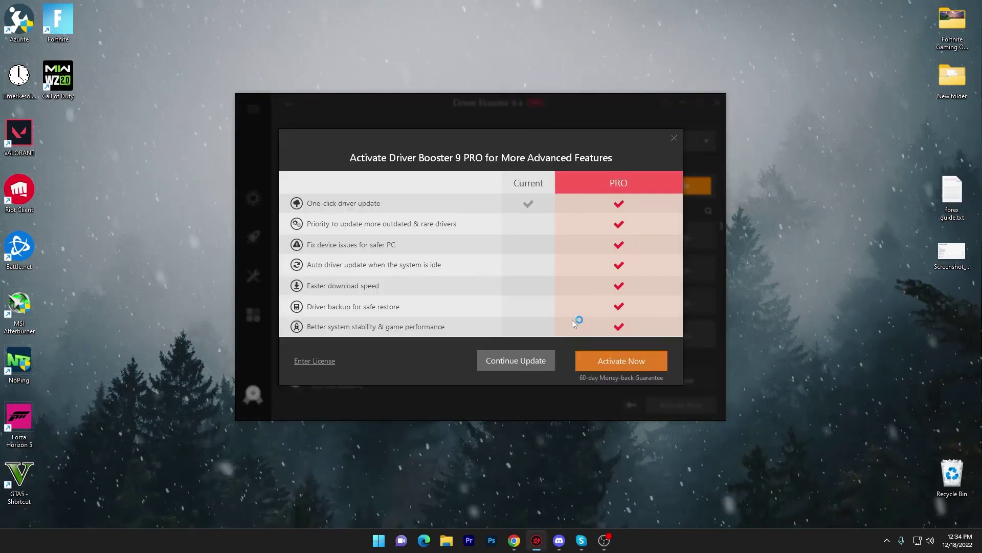
left_click(515, 360)
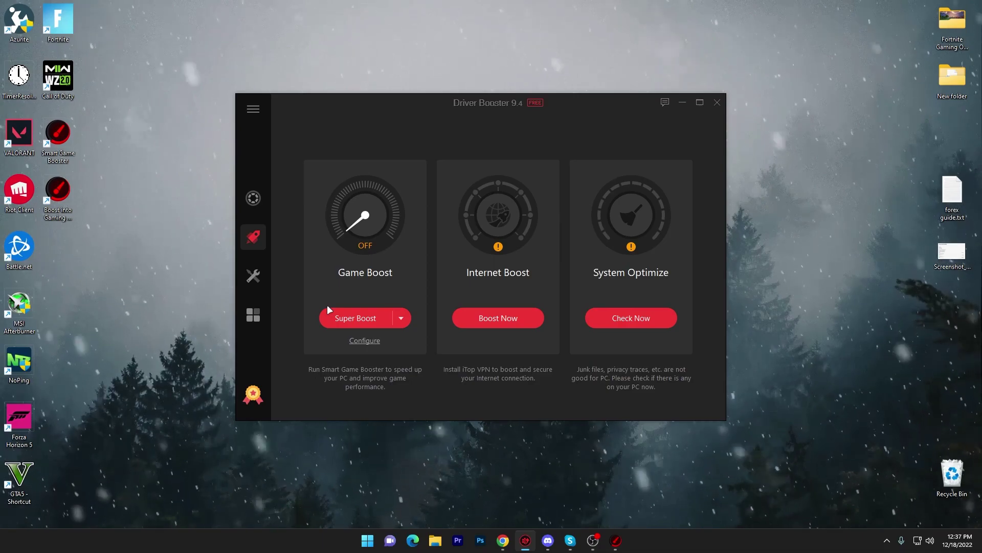
- Choose Super Boost under Game Boost to launch Smart Game Booster
left_click(403, 318)
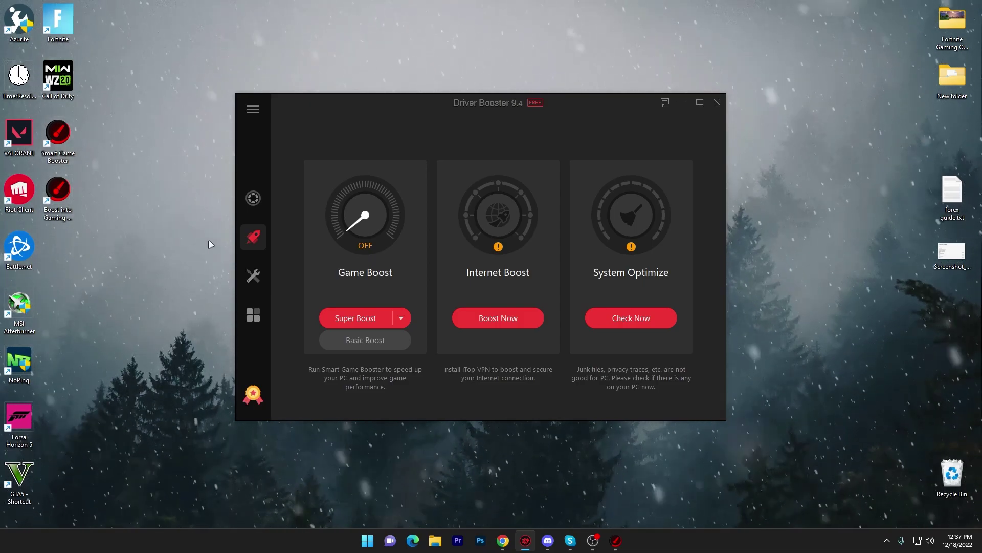
left_click(356, 318)
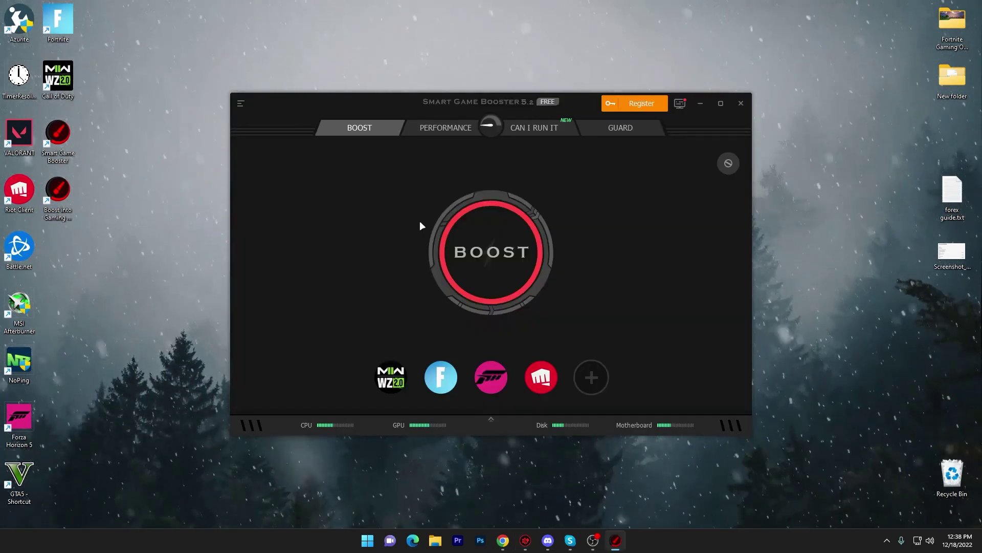
- Run the BOOST in Smart Game Booster, then minimize its window
left_click(481, 257)
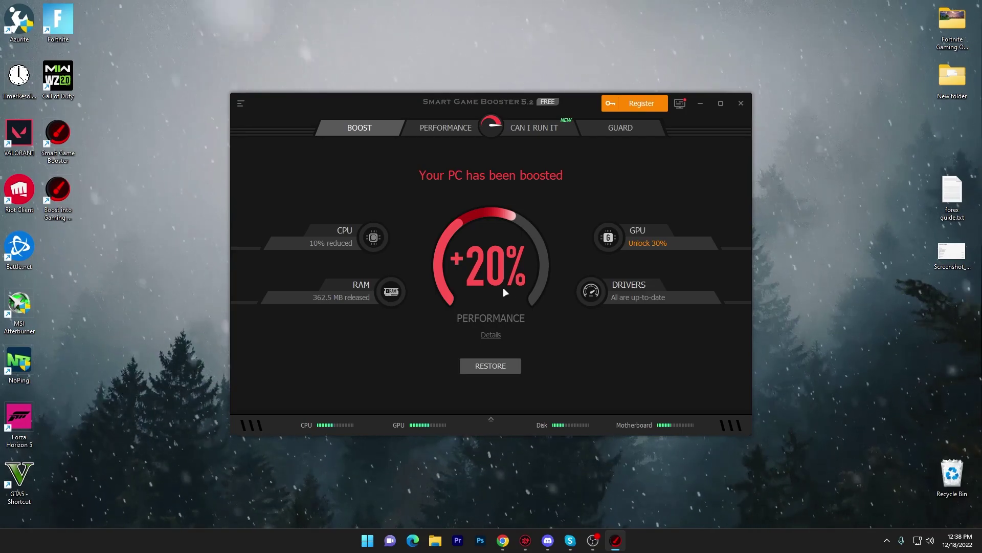
left_click(704, 103)
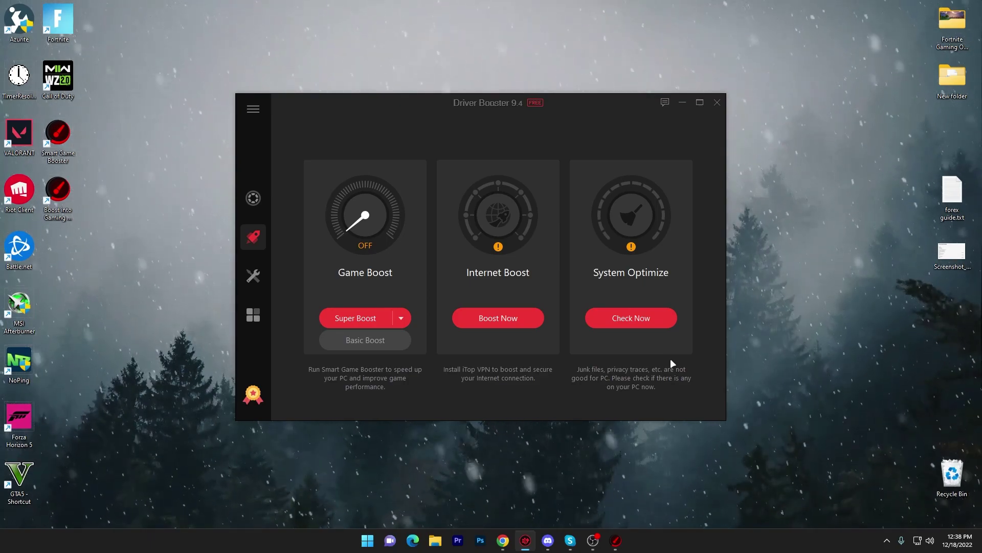
- Try Internet Boost, dismiss the iTop VPN offer, and scan the PC with System Optimize
left_click(496, 319)
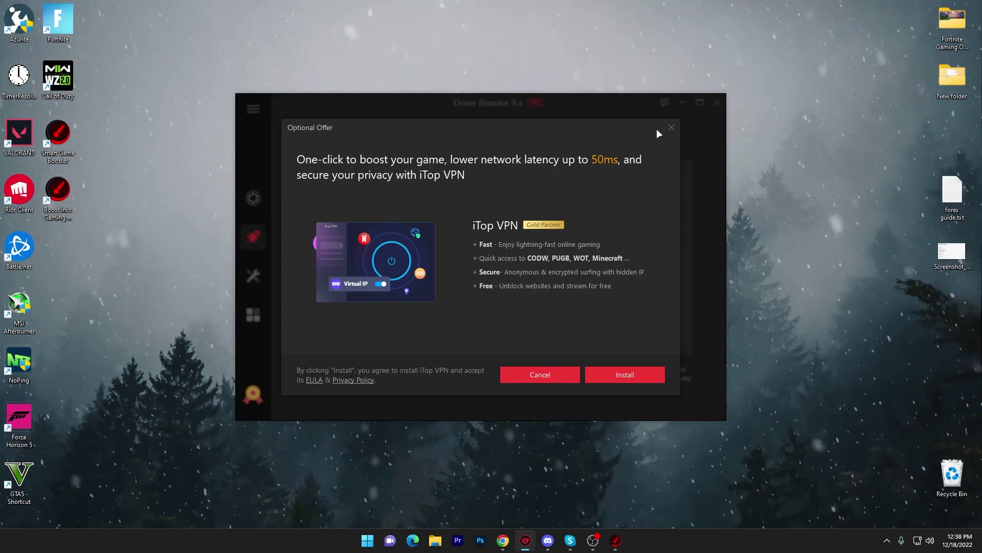
left_click(671, 127)
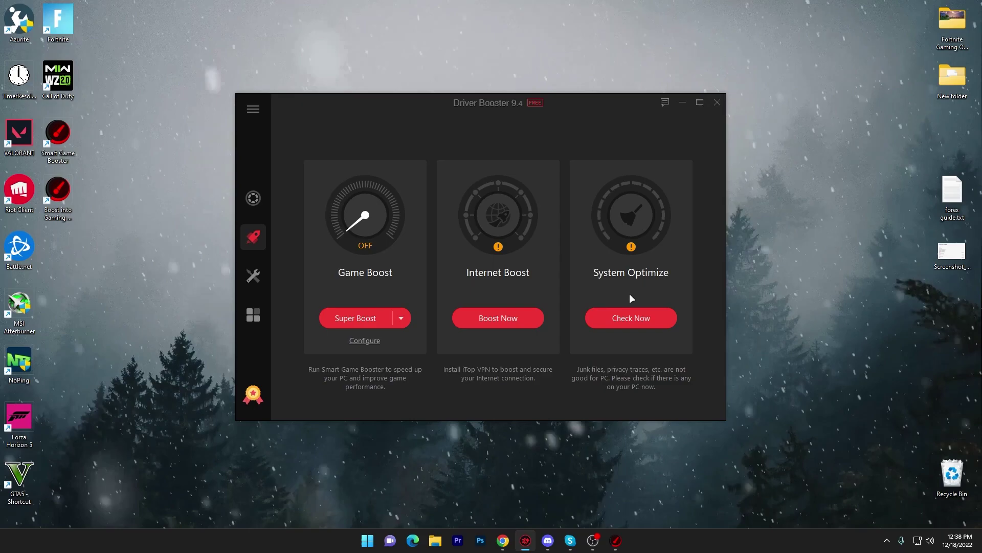
left_click(620, 323)
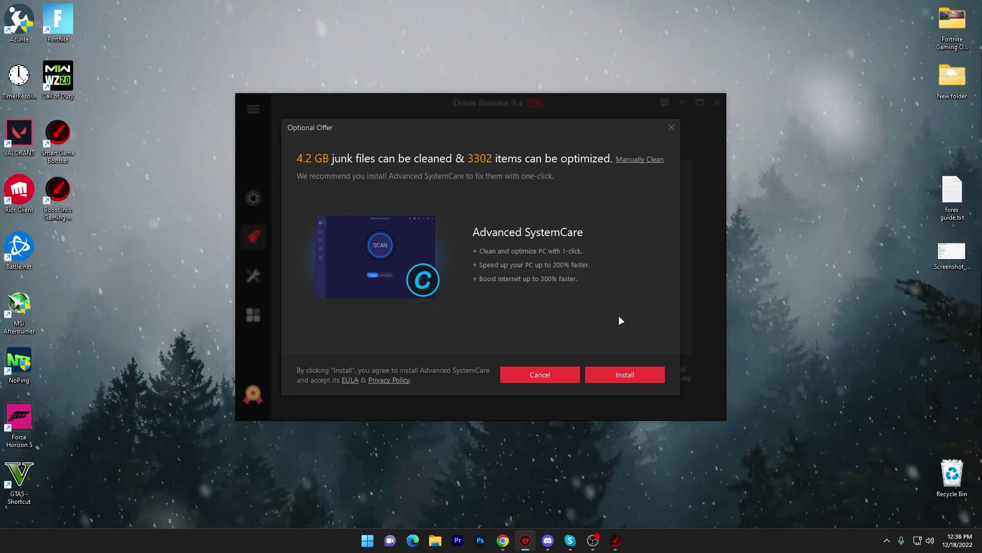
- Dismiss the Advanced SystemCare offer and run a Basic Boost under Game Boost
left_click(672, 128)
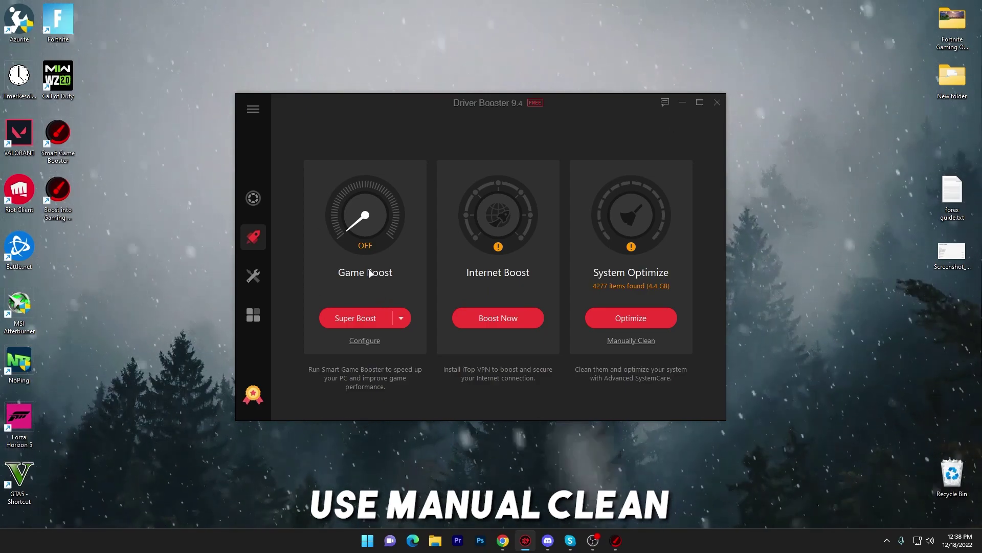
left_click(402, 317)
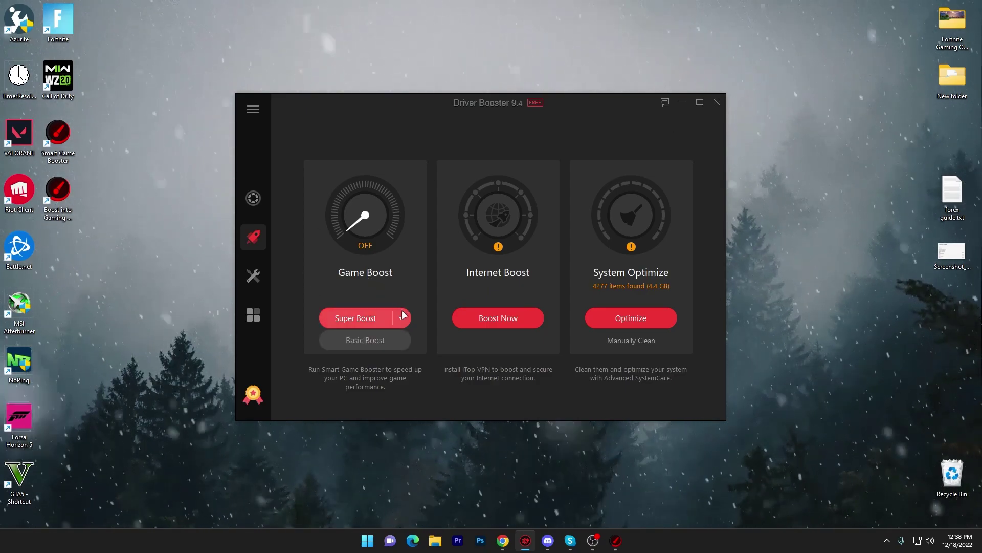
left_click(371, 339)
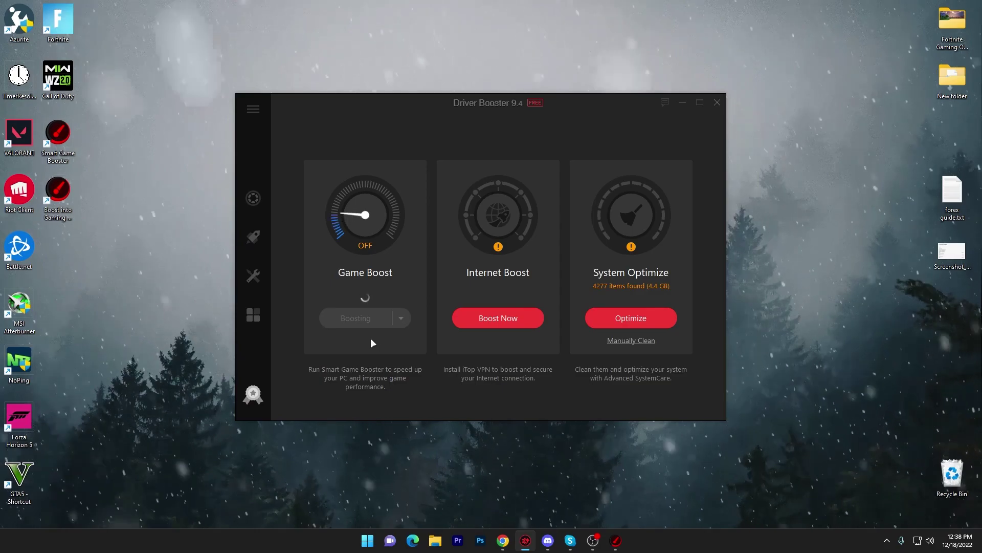